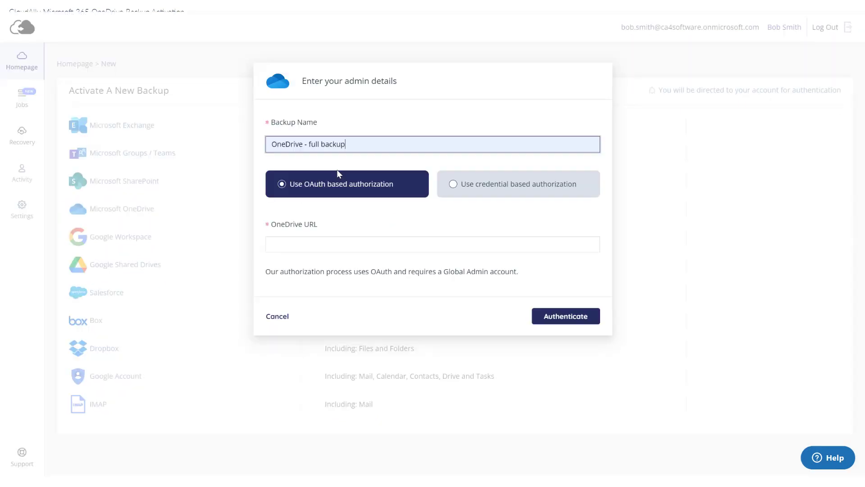
Step: Paste the personal OneDrive URL into the backup's URL field for OAuth authorization
{"action": "left_click", "coordinate": [291, 244]}
{"action": "key", "text": "ctrl+v"}
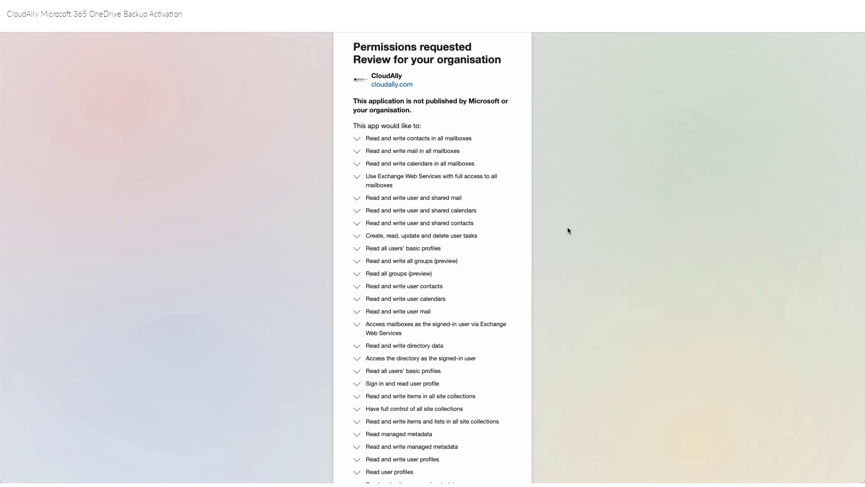
{"action": "scroll", "coordinate": [568, 230], "scroll_direction": "down", "scroll_amount": 1}
{"action": "scroll", "coordinate": [568, 230], "scroll_direction": "down", "scroll_amount": 5}
{"action": "scroll", "coordinate": [568, 230], "scroll_direction": "down", "scroll_amount": 5}
{"action": "scroll", "coordinate": [568, 230], "scroll_direction": "down", "scroll_amount": 5}
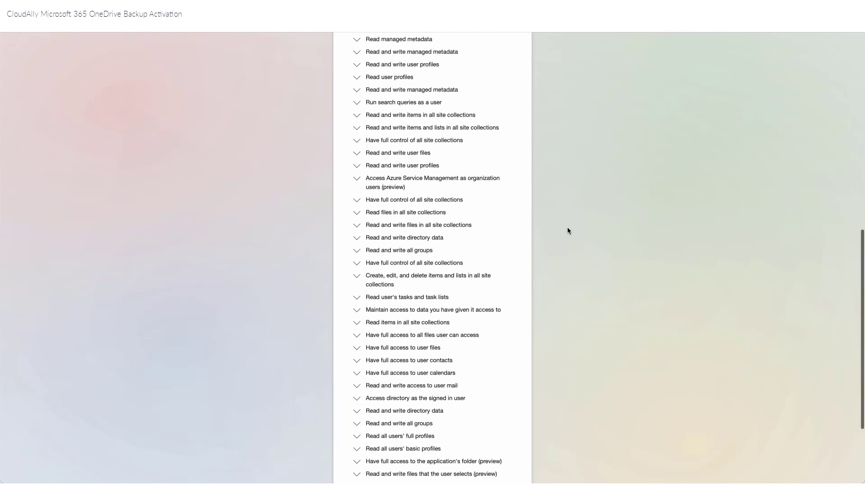
{"action": "scroll", "coordinate": [568, 226], "scroll_direction": "down", "scroll_amount": 1}
{"action": "scroll", "coordinate": [567, 227], "scroll_direction": "down", "scroll_amount": 3}
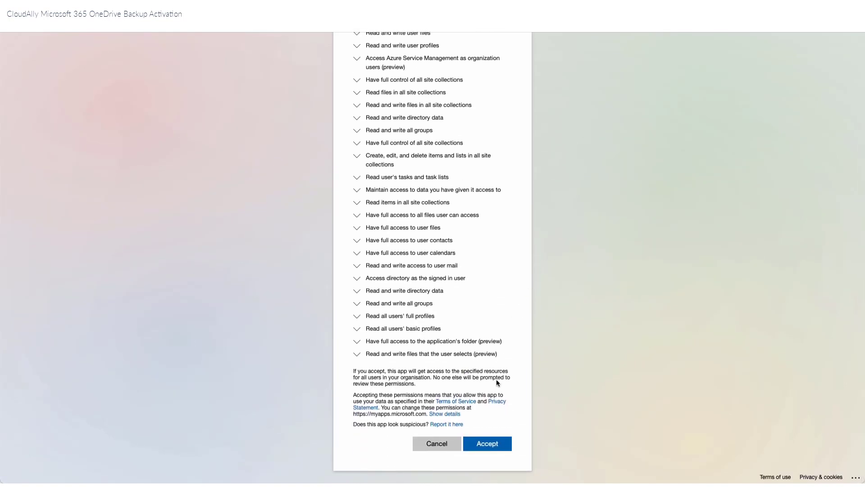
Step: Accept the Microsoft permissions and save the backup schedule as daily at 4:00 UTC
{"action": "left_click", "coordinate": [492, 443]}
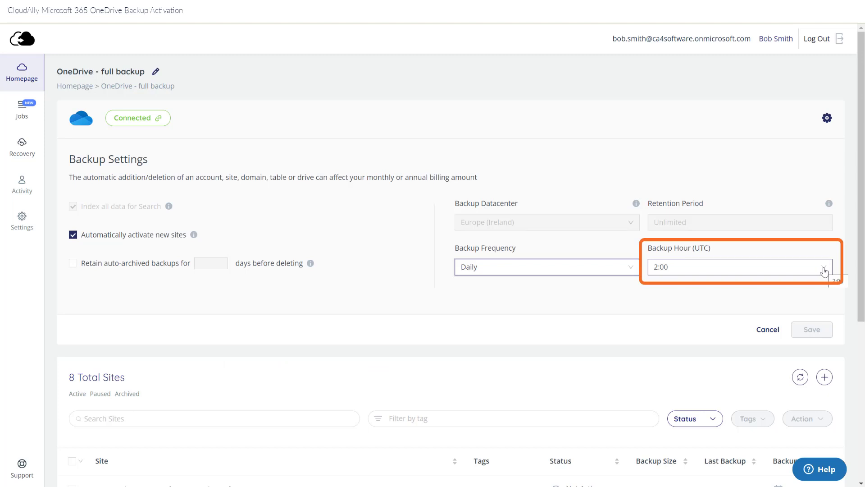
{"action": "left_click", "coordinate": [824, 271]}
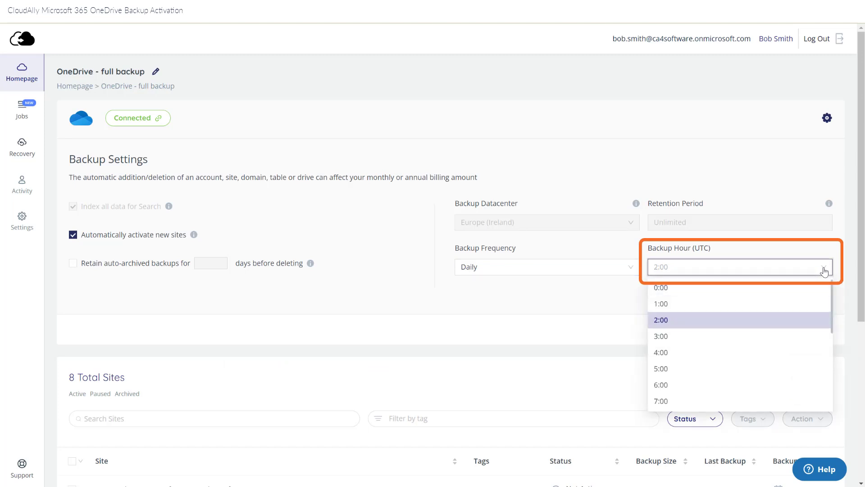
{"action": "left_click", "coordinate": [657, 354]}
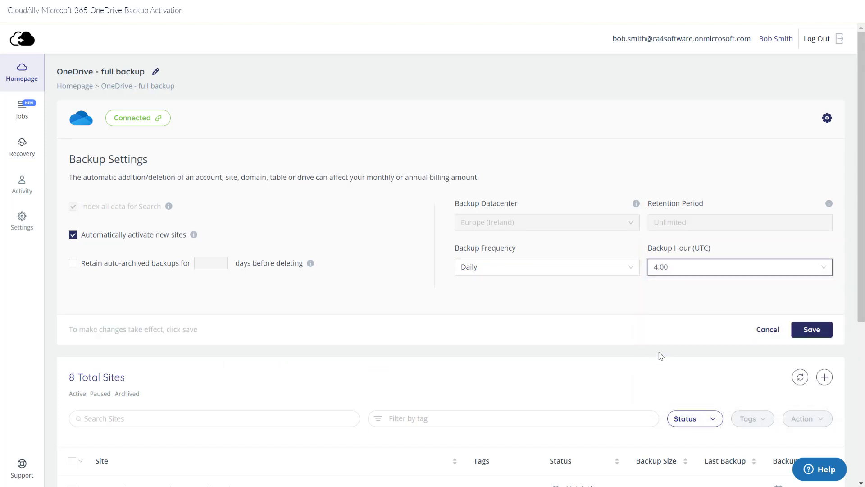
{"action": "left_click", "coordinate": [812, 330]}
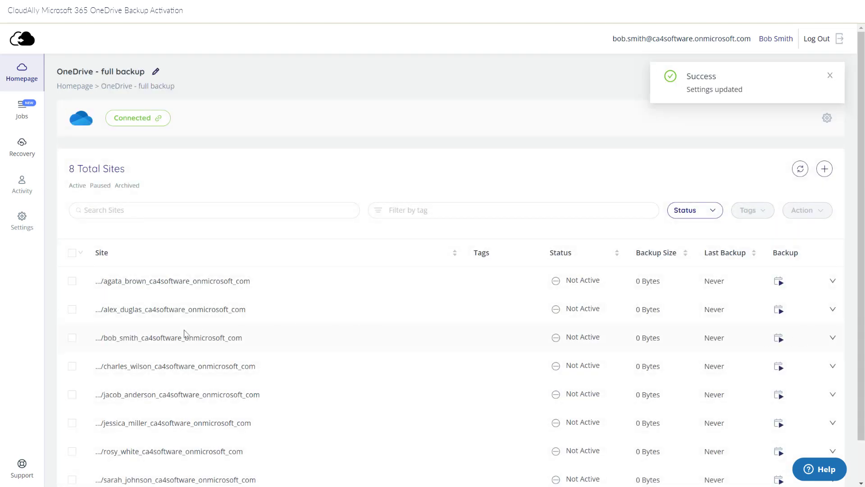
Step: Select all 8 OneDrive sites and activate them so each shows Scheduled status
{"action": "left_click", "coordinate": [72, 253]}
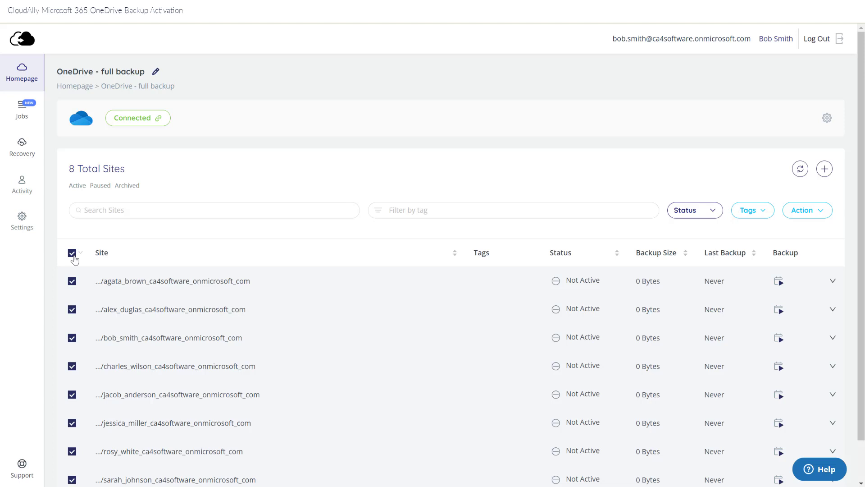
{"action": "left_click", "coordinate": [807, 216]}
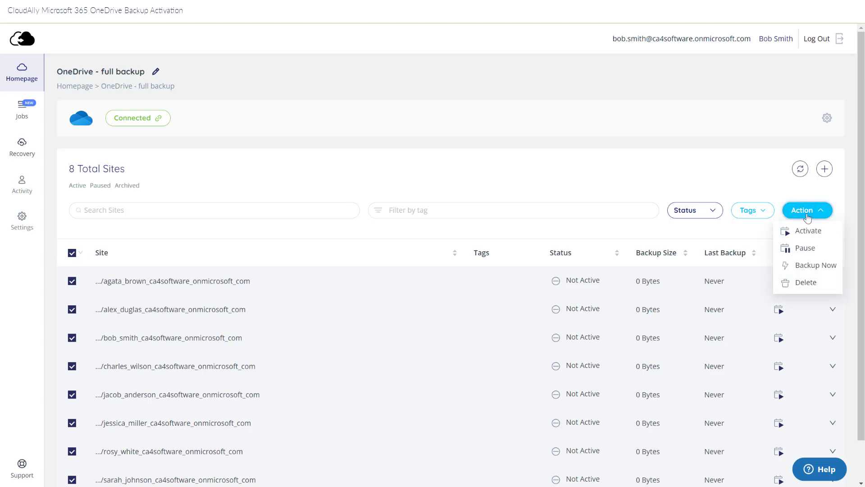
{"action": "left_click", "coordinate": [806, 233]}
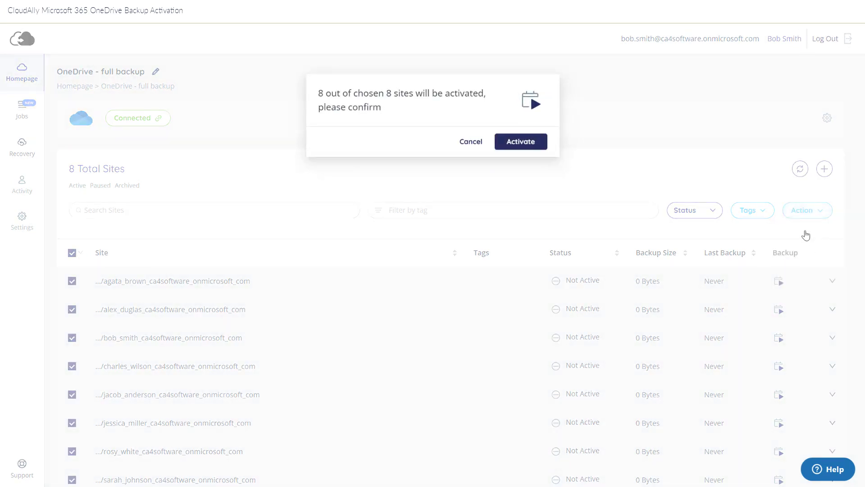
{"action": "left_click", "coordinate": [522, 142]}
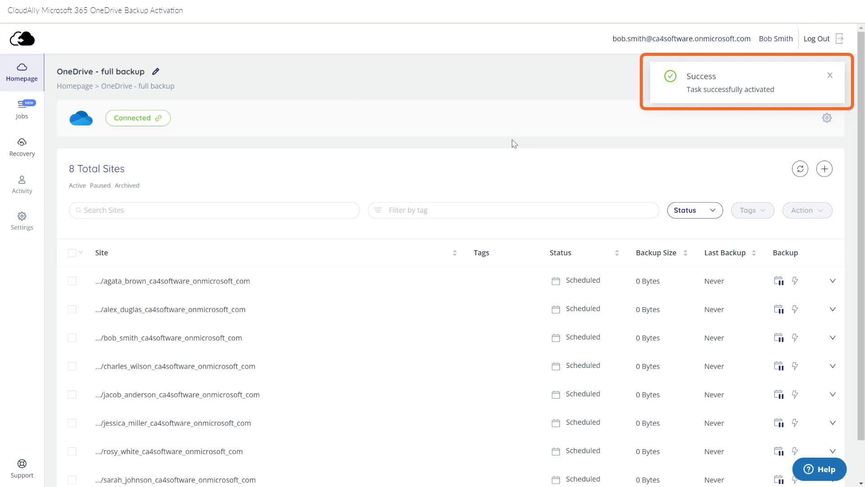
Step: Go to the homepage backups list showing OneDrive - Full Backup with 8 active sites
{"action": "left_click", "coordinate": [21, 73]}
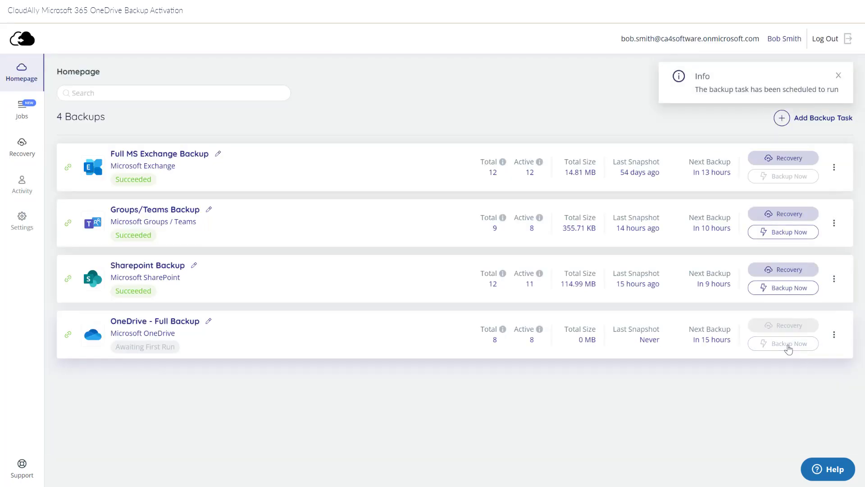
{"action": "left_click", "coordinate": [834, 334]}
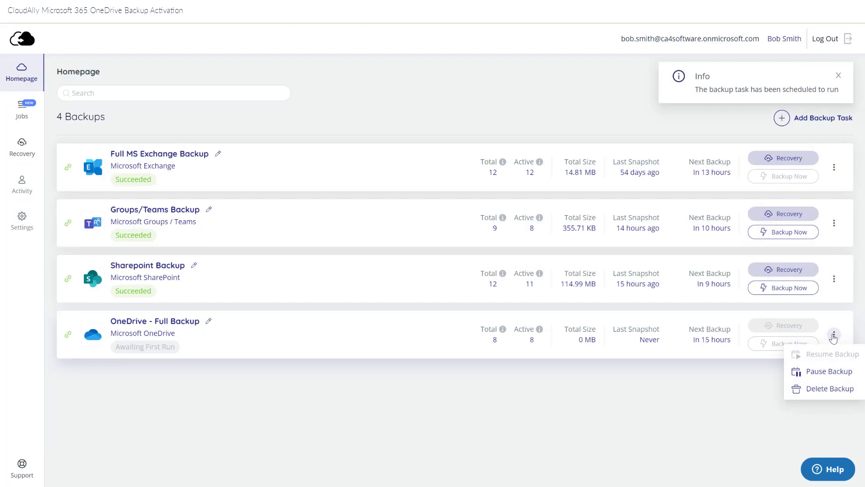
{"action": "left_click", "coordinate": [826, 370]}
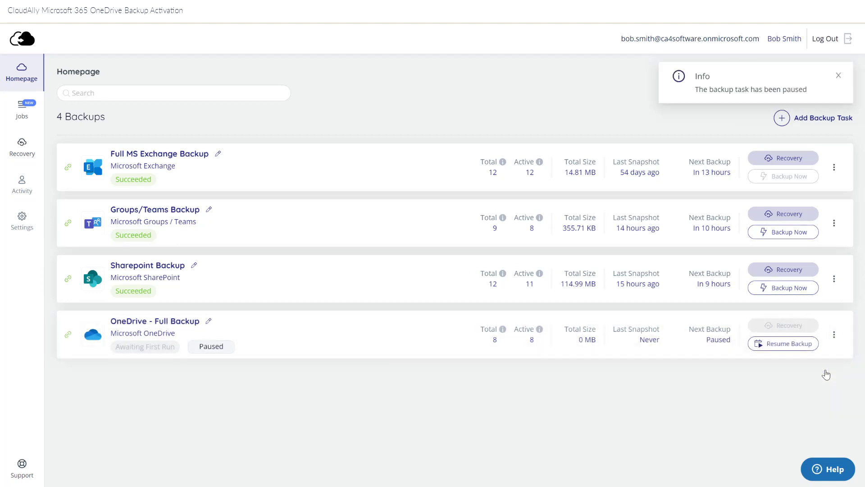
{"action": "left_click", "coordinate": [786, 346]}
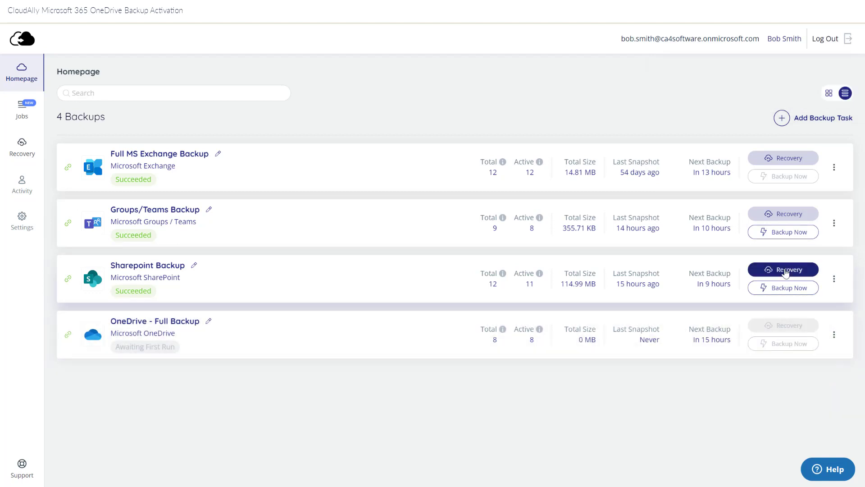